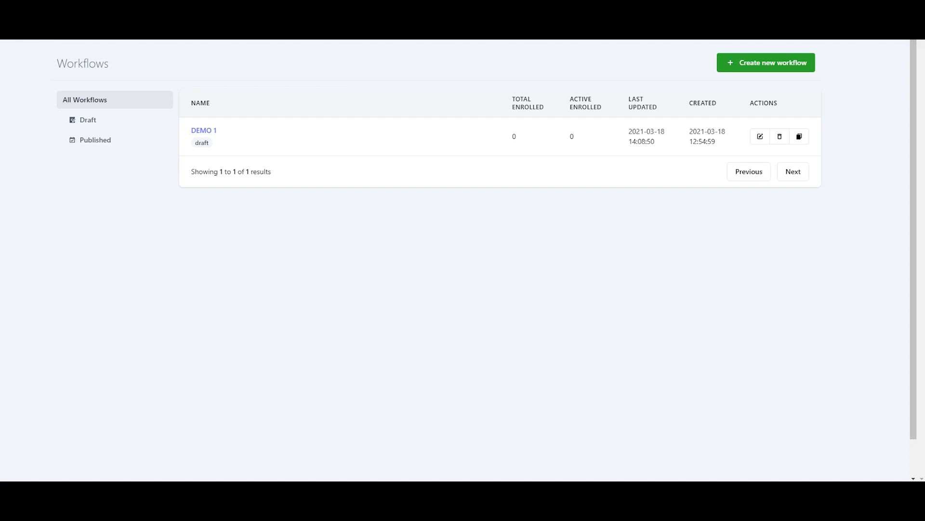
Create a new workflow using the Start from scratch template
click(154, 107)
click(803, 69)
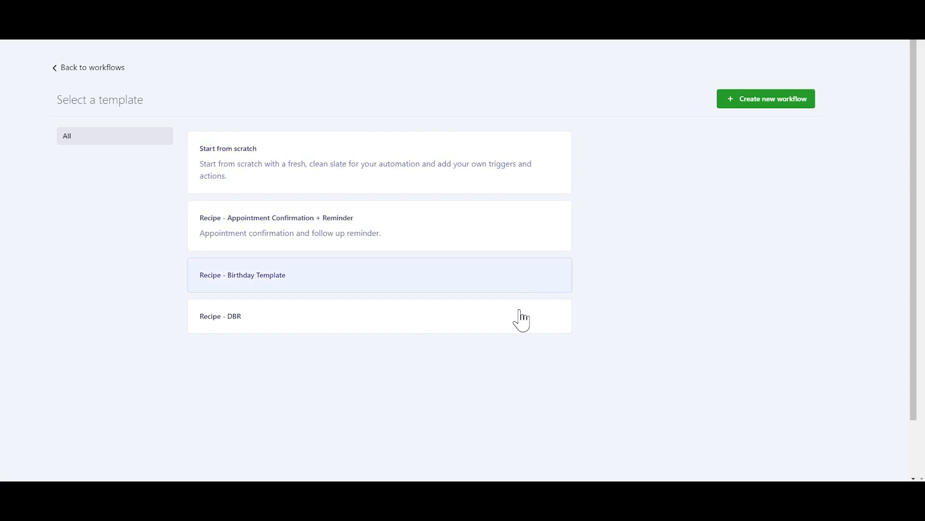
click(494, 172)
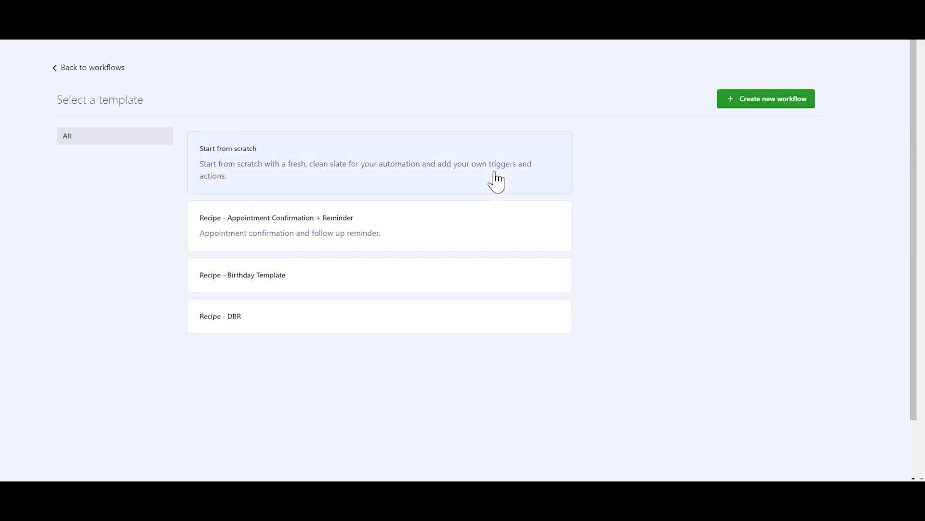
click(777, 102)
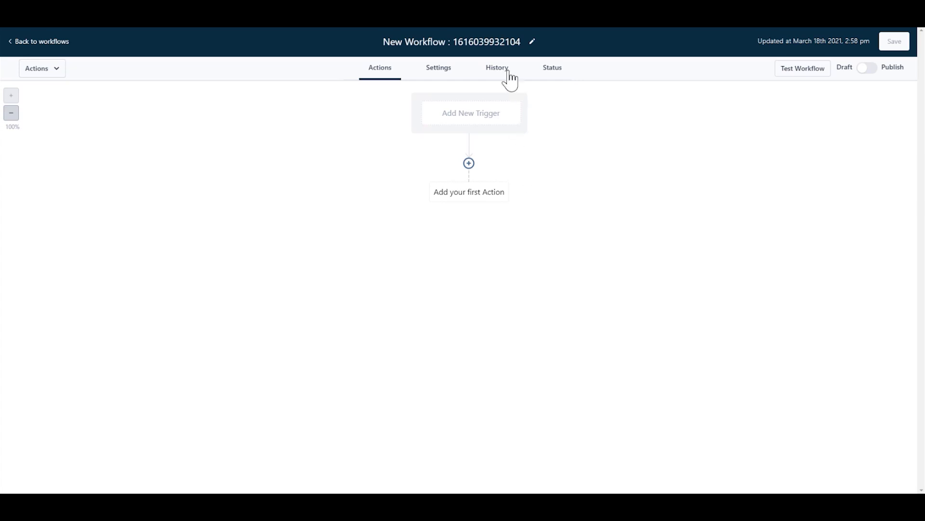
Rename the new workflow as "1 DEMO" and save it
double_click(515, 42)
triple_click(396, 42)
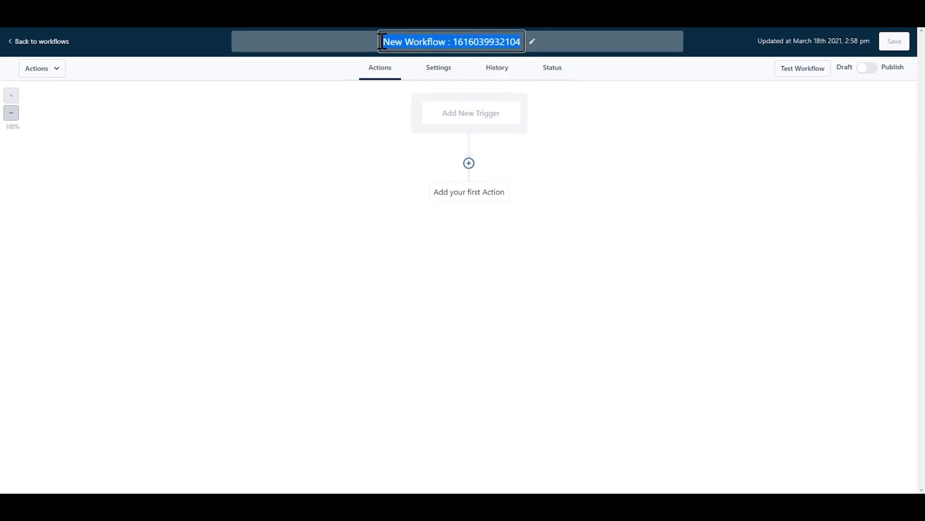
text(1 DEMO)
key(Return)
click(899, 43)
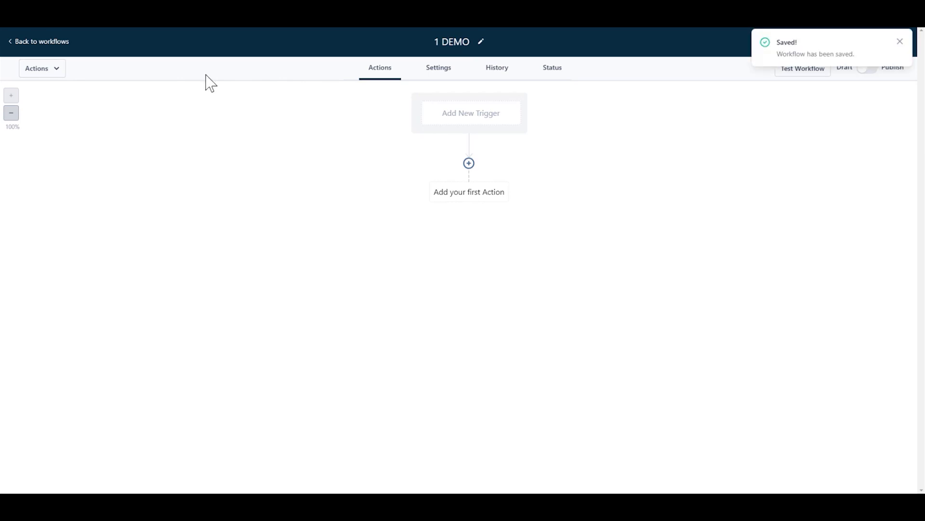
click(51, 73)
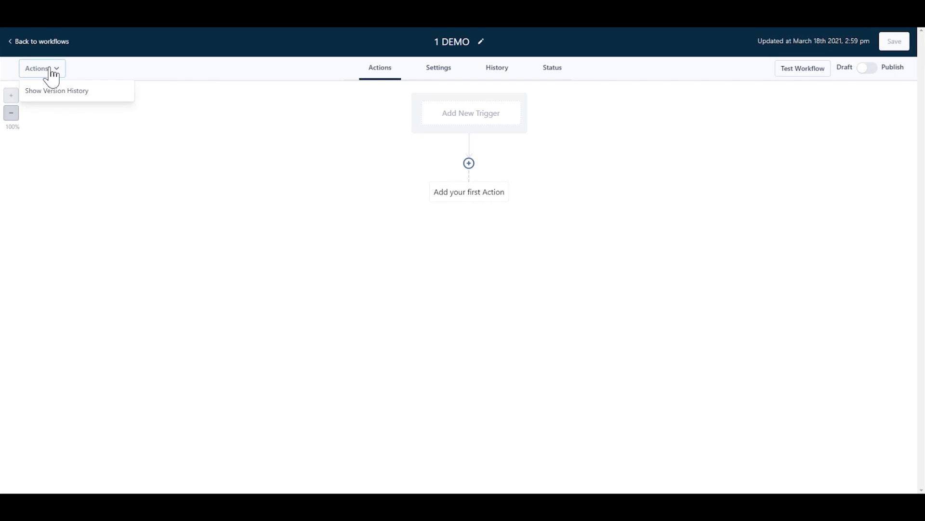
click(96, 130)
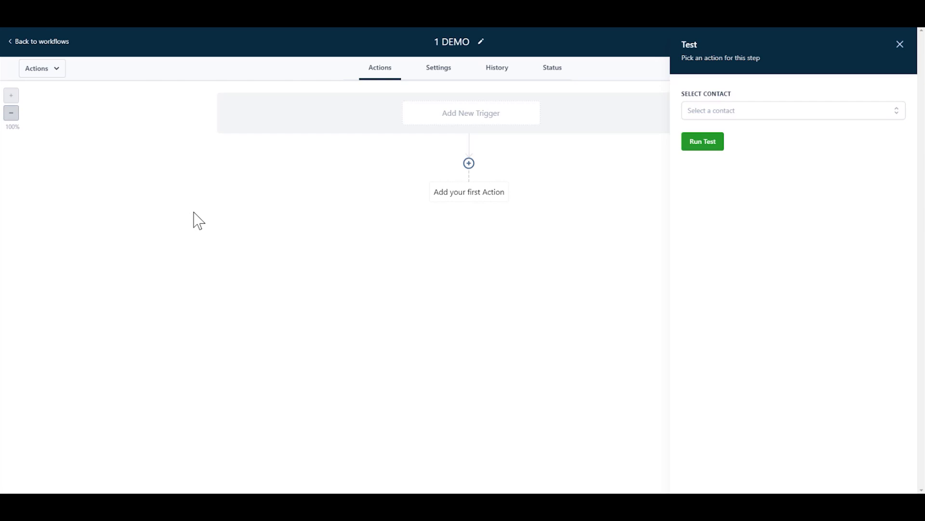
click(777, 111)
click(758, 144)
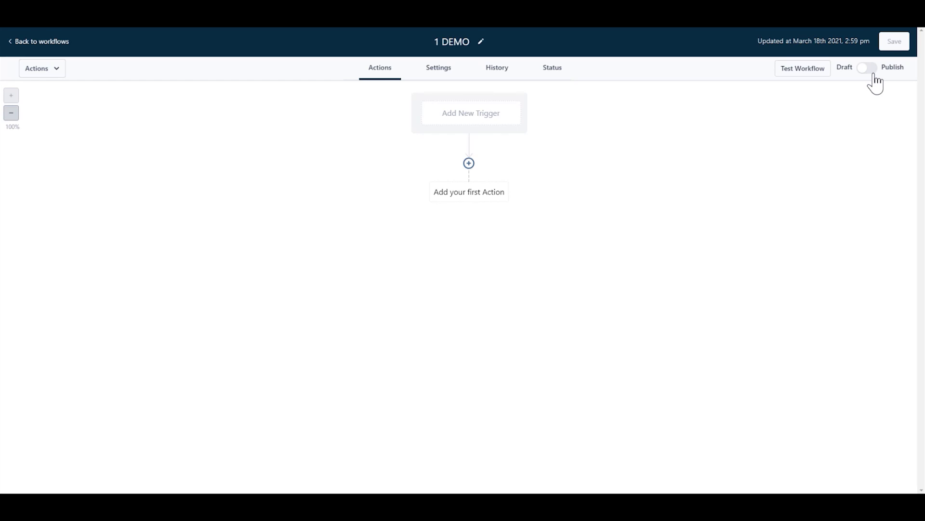
Start a new workflow trigger named "contact tag 4" with the trigger type CRM
click(492, 130)
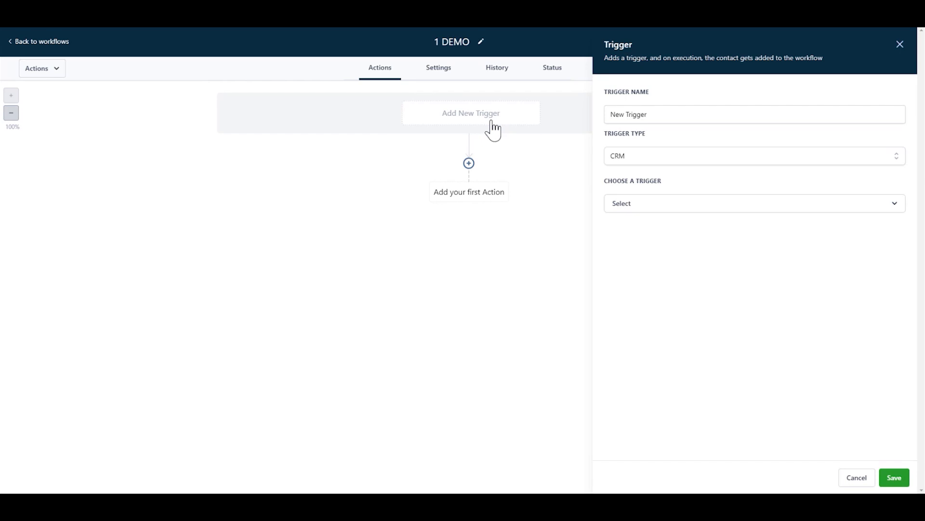
triple_click(675, 116)
key(BackSpace)
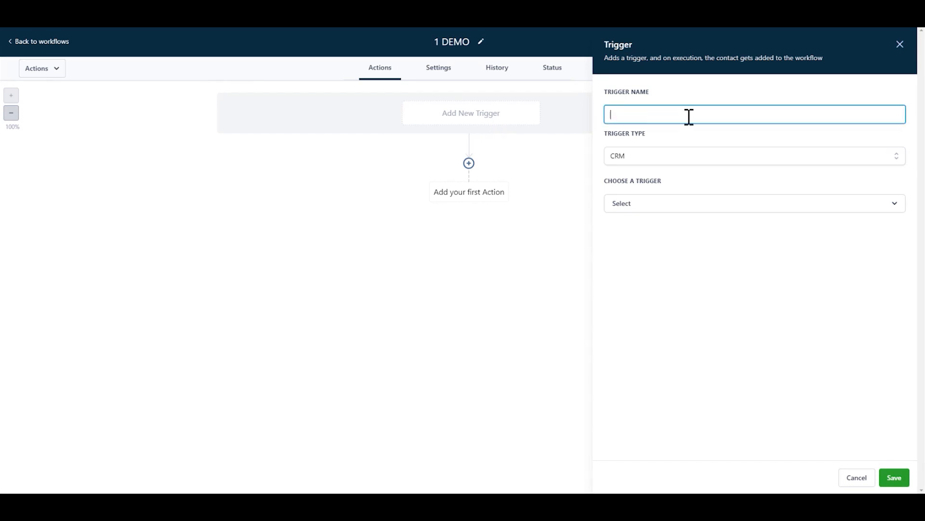
text(contact tag 4)
click(699, 155)
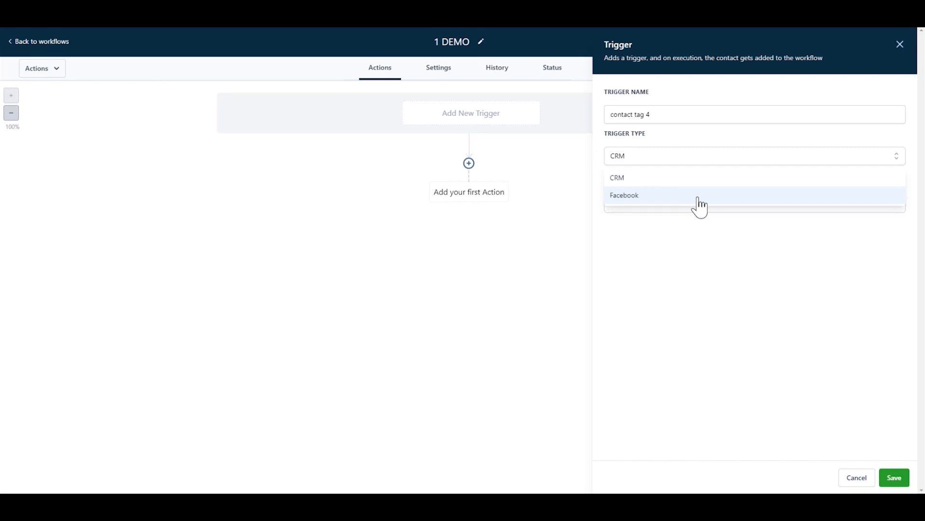
click(702, 179)
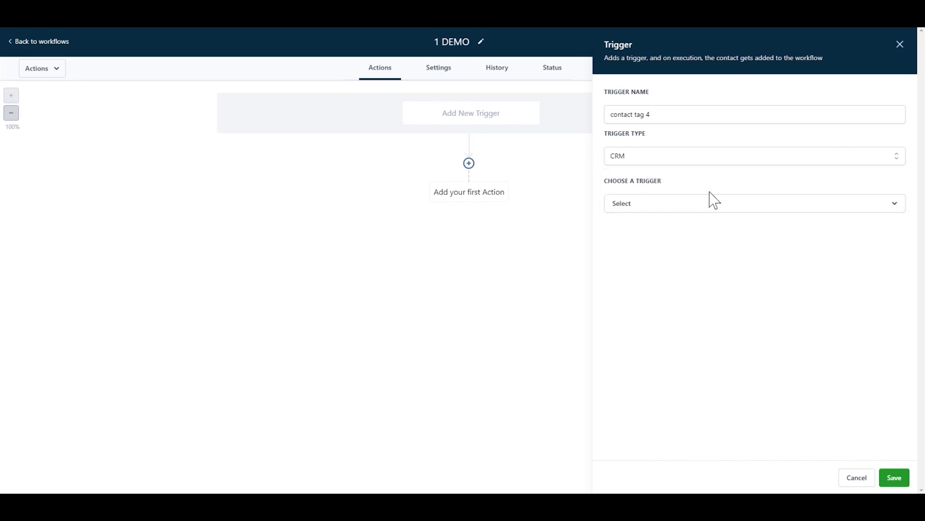
Choose Contact Tag as the event for the contact tag 4 trigger
click(710, 197)
scroll(701, 285, down, 3)
click(674, 284)
click(895, 205)
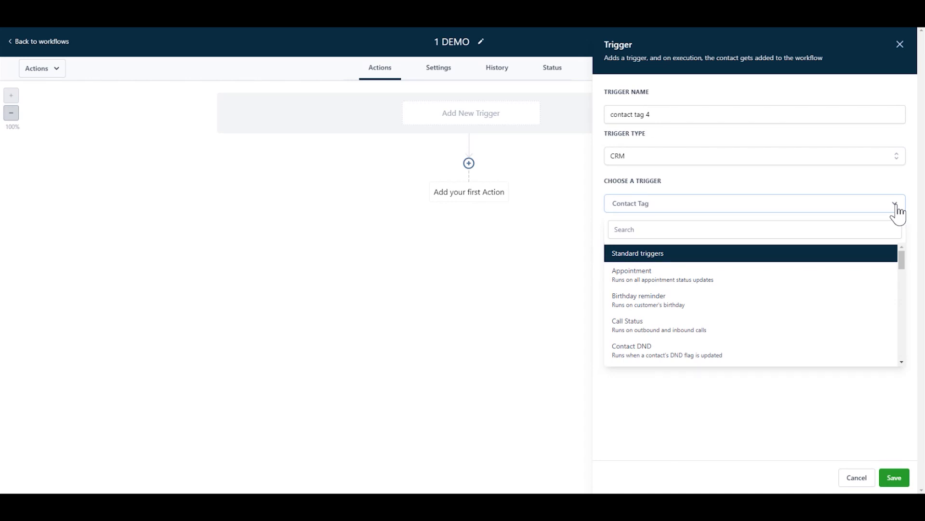
click(898, 213)
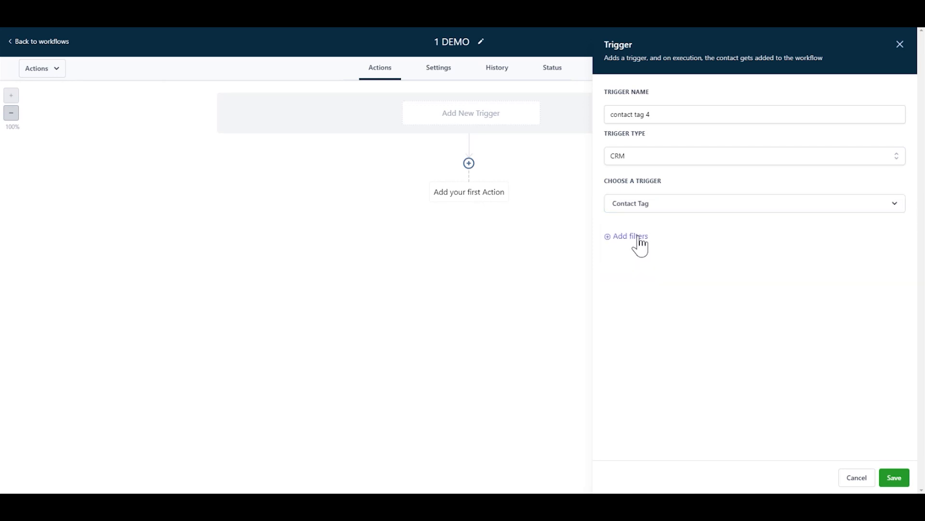
Add a Tag Added filter with tag 4 to the trigger and save the trigger
click(640, 236)
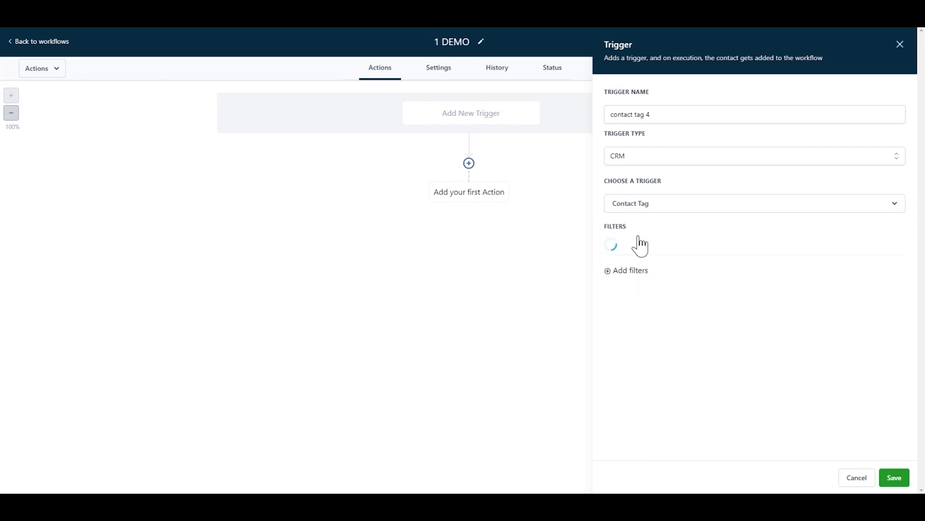
click(857, 254)
click(813, 292)
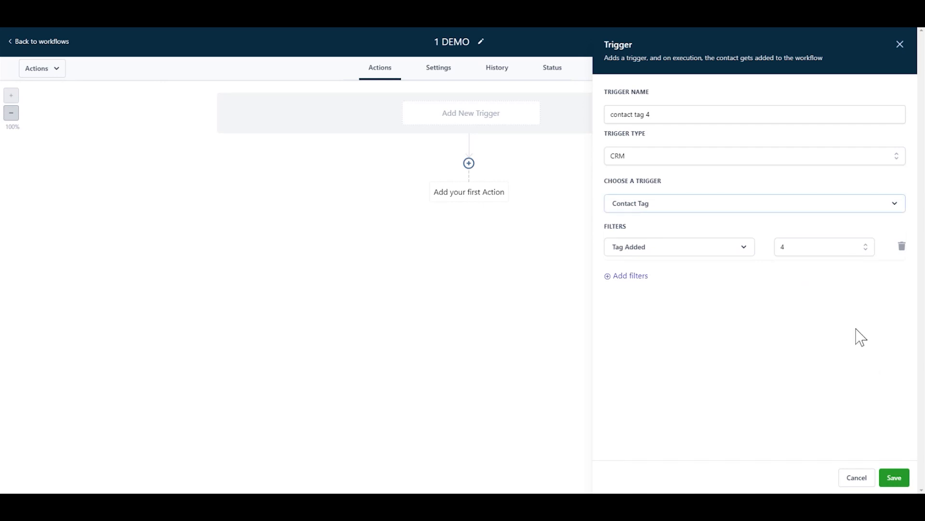
click(897, 479)
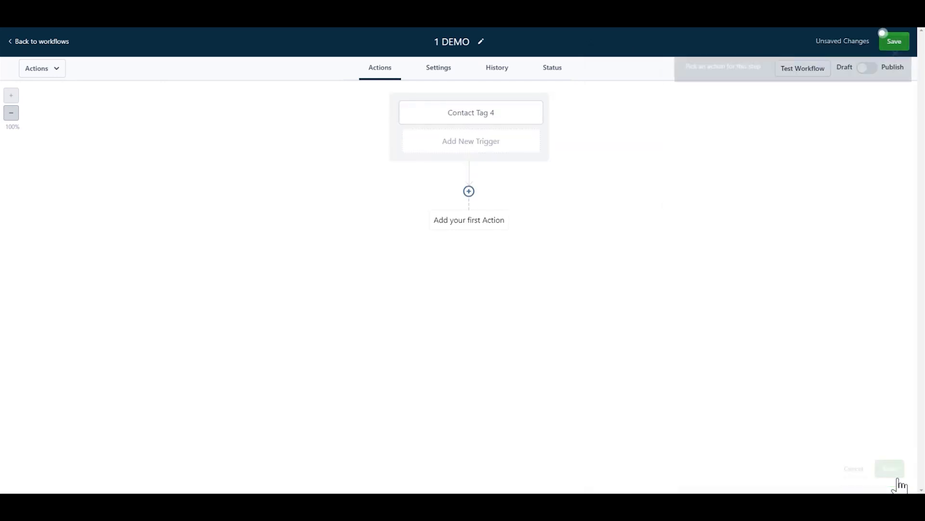
Start a second trigger named "Contact tag 6" and choose Contact Tag as its event
click(498, 149)
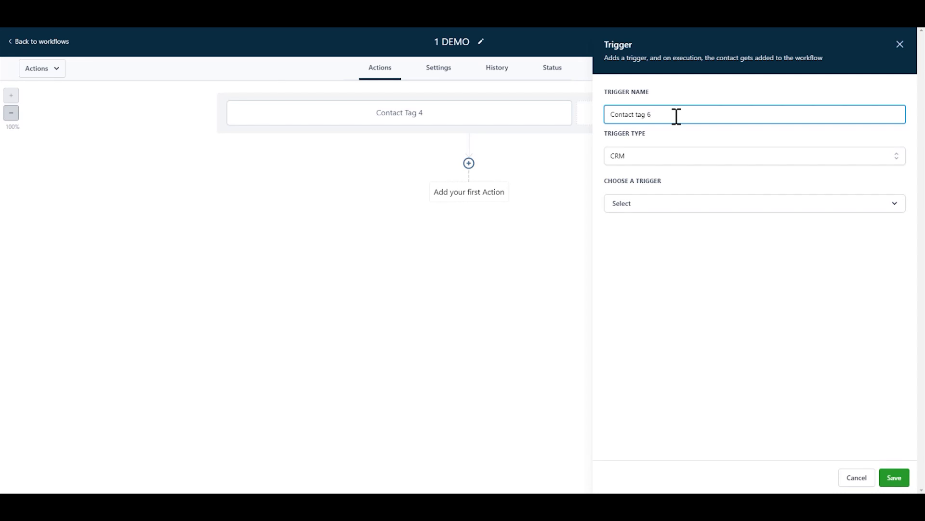
click(674, 206)
scroll(694, 314, down, 3)
click(673, 279)
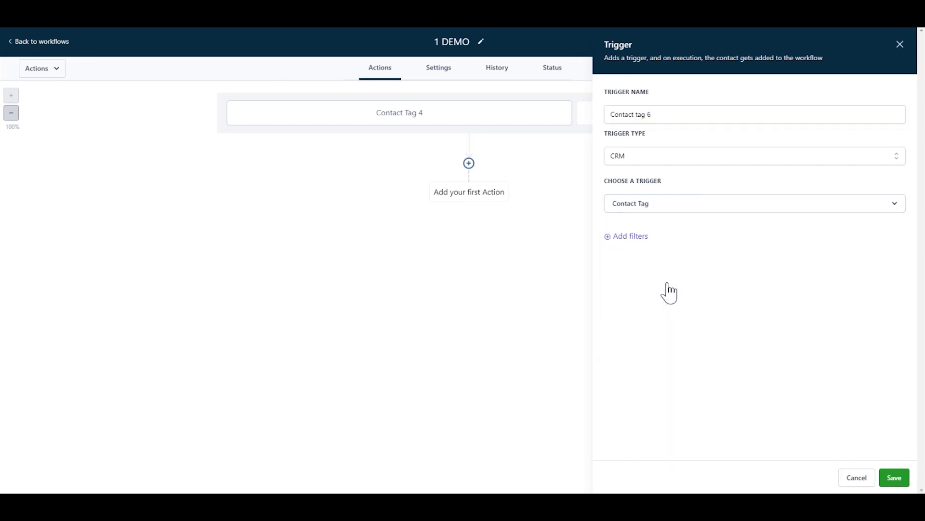
Add a Tag Added filter with tag 6 to the second trigger and save the trigger
click(640, 237)
click(641, 246)
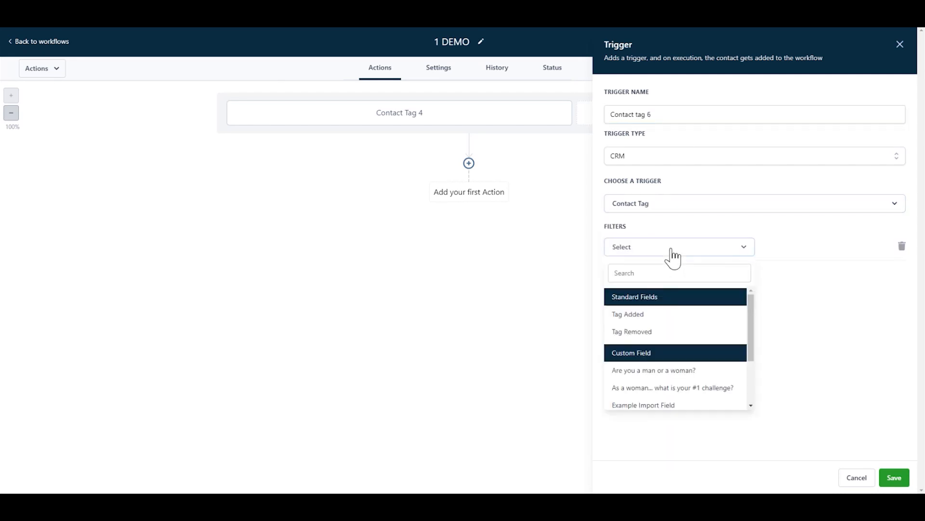
click(657, 315)
click(838, 254)
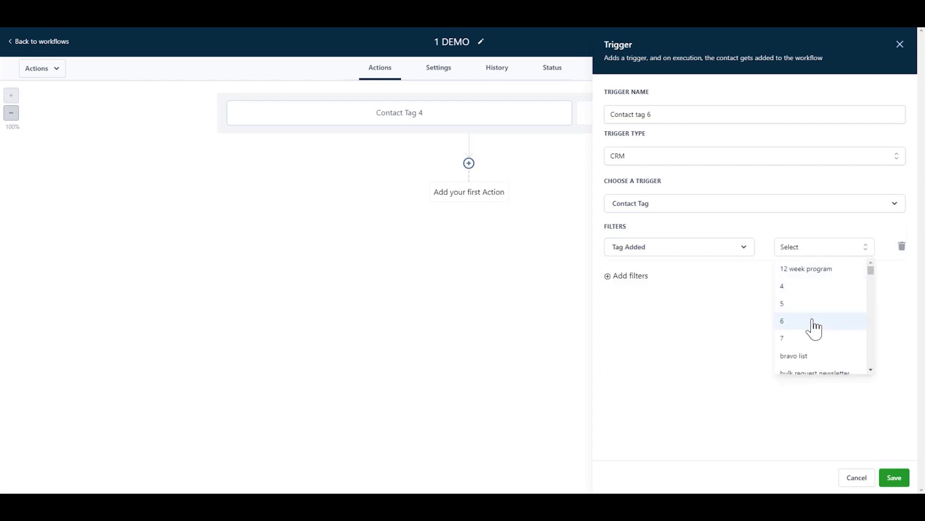
click(814, 321)
click(895, 478)
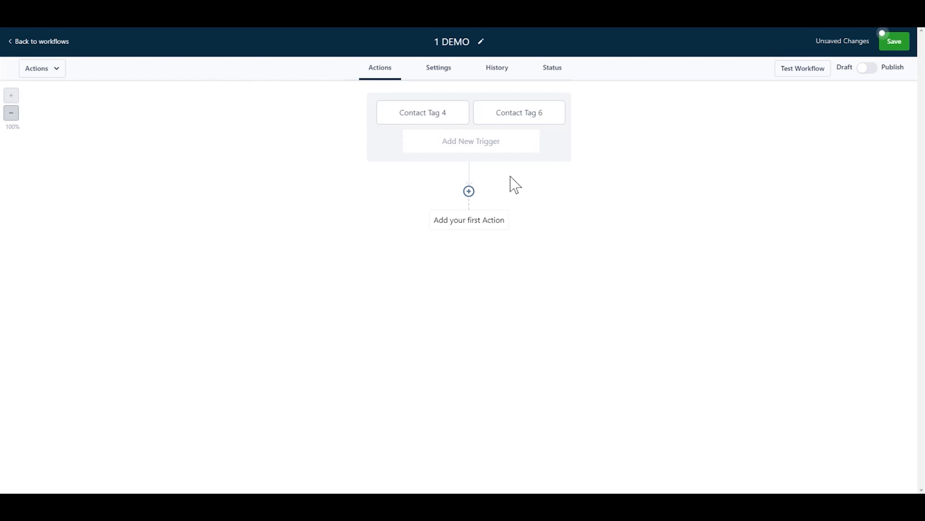
Add a Send Email action below the triggers and name it "welcome email"
click(469, 192)
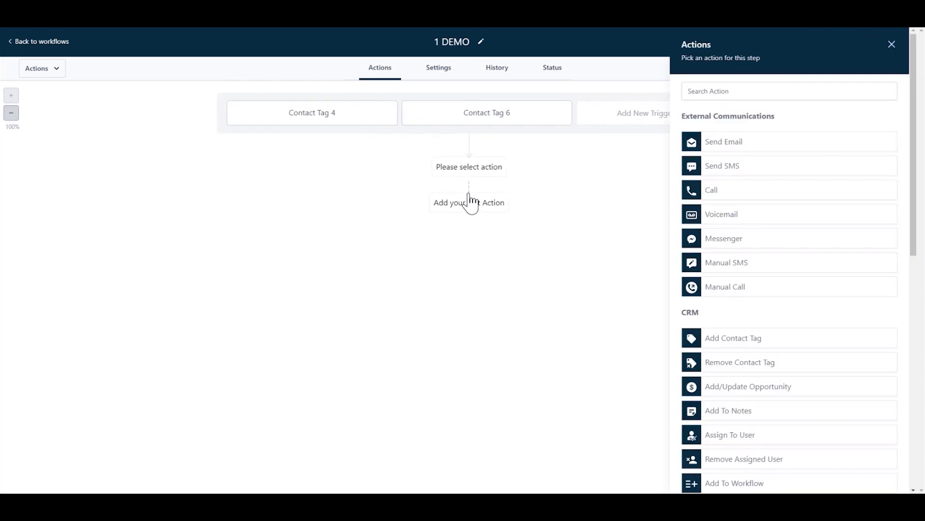
click(719, 144)
double_click(714, 130)
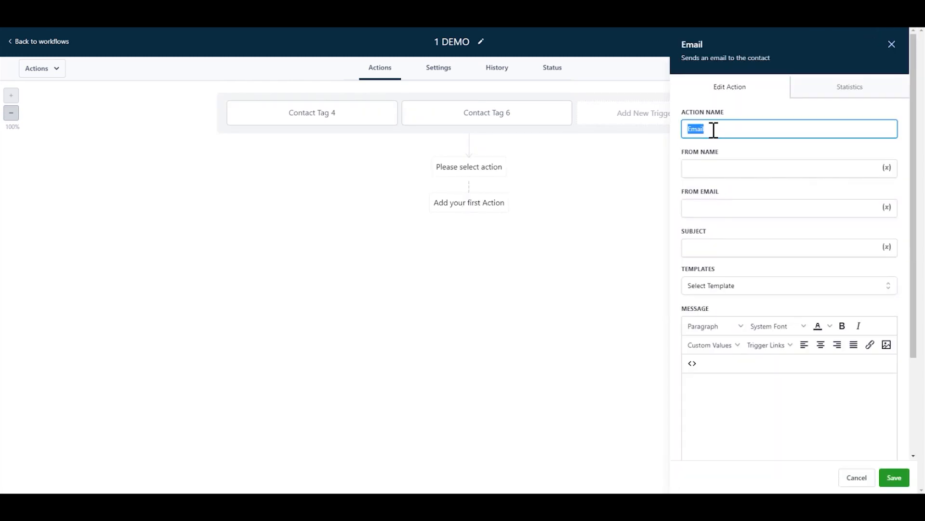
key(BackSpace)
text(welcome email)
Fill in the email with from name "test", the sender's e-mail address, subject "test" and message "welcome", and save the action
click(704, 168)
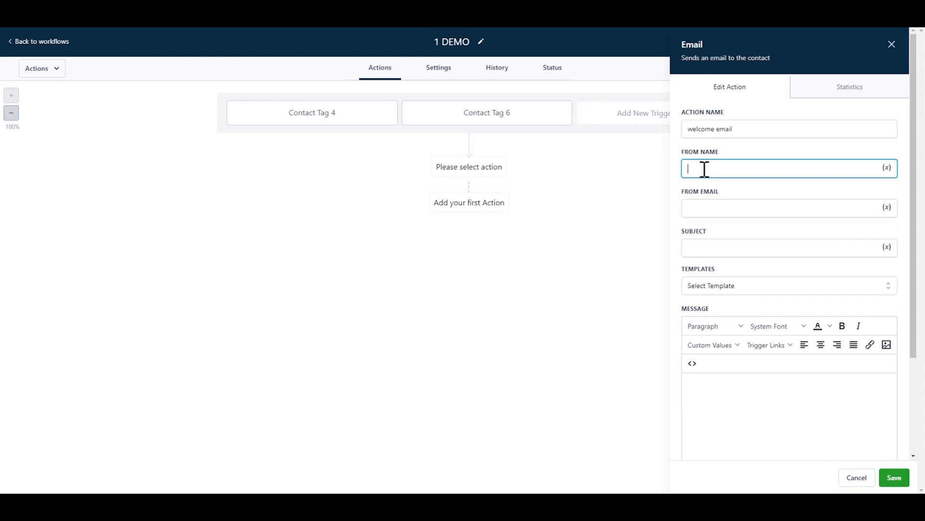
text(test)
click(714, 210)
text(test@gmail.com)
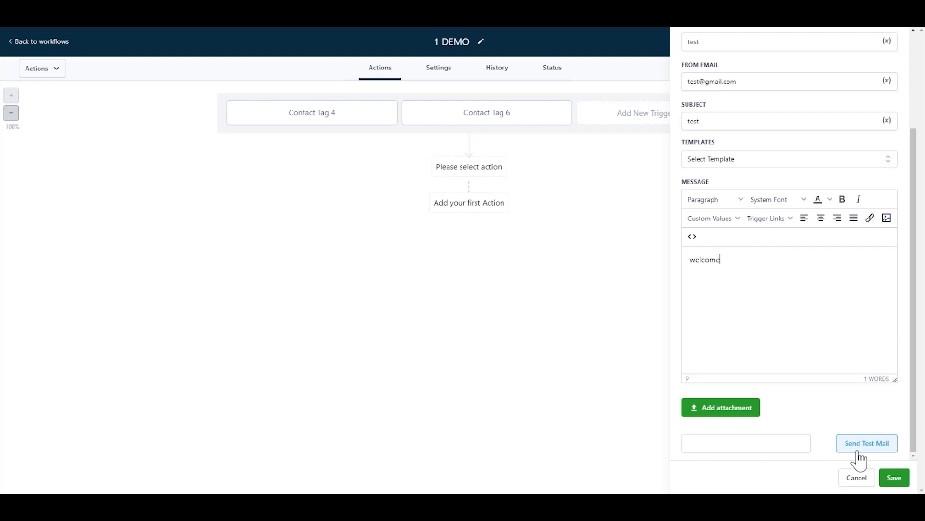
click(894, 478)
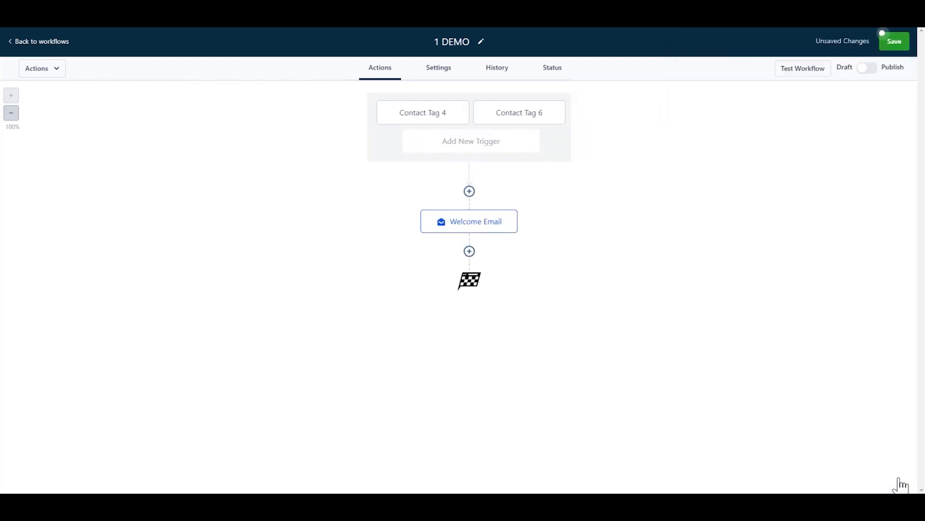
Add a Wait action after the Welcome Email action and set its wait time to 5 minutes
click(470, 253)
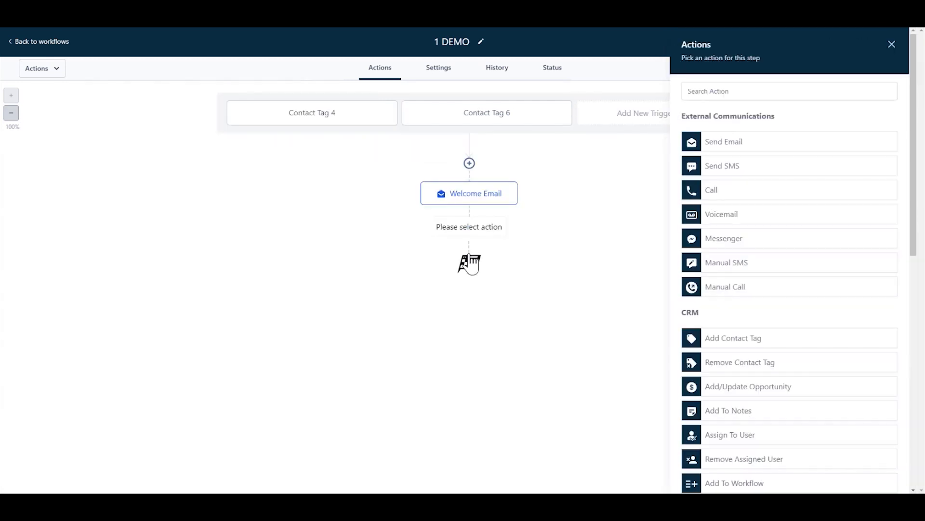
scroll(843, 392, down, 10)
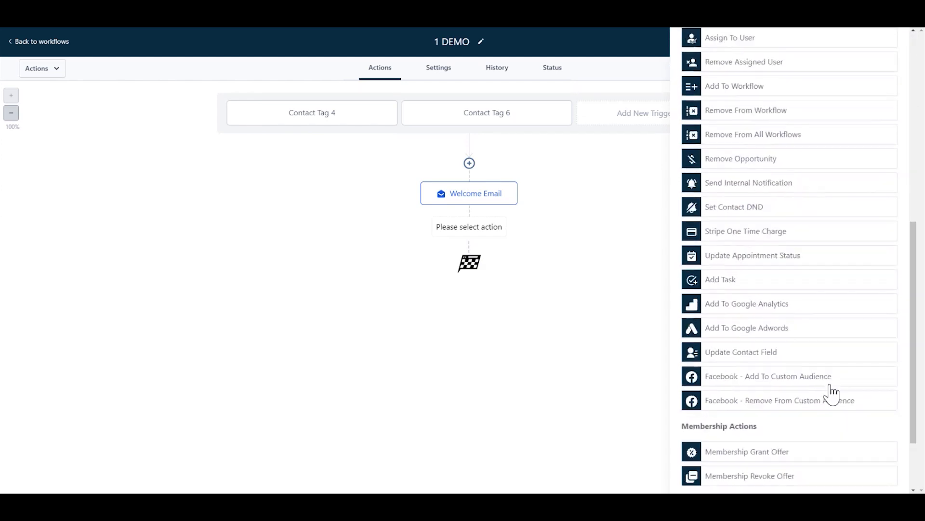
click(779, 463)
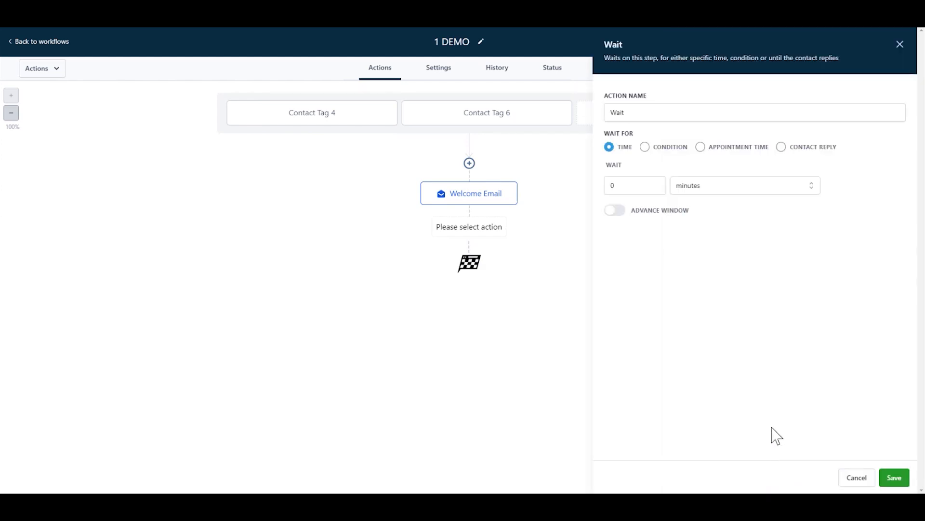
double_click(640, 186)
key(BackSpace)
text(5)
click(751, 288)
Rename the wait action as "Wait 5 min" and turn on its advance window
click(663, 111)
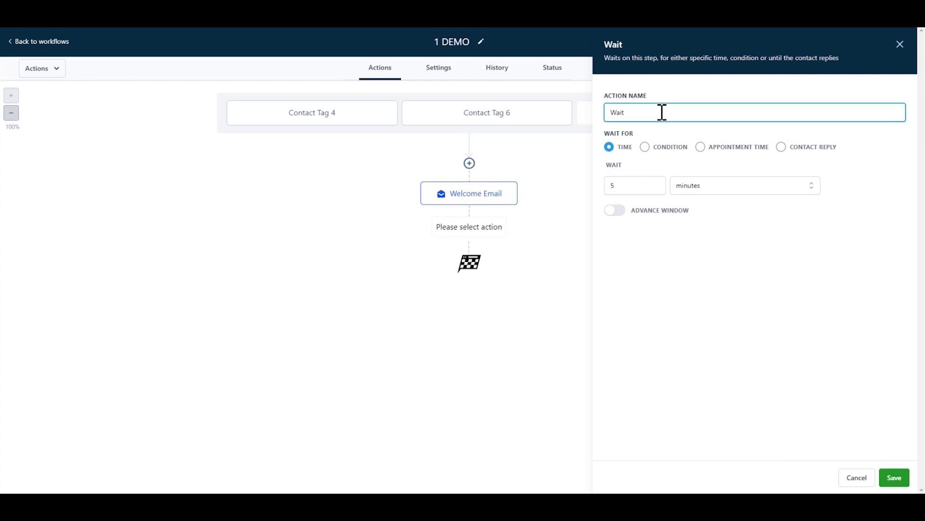
text(5 min)
click(619, 212)
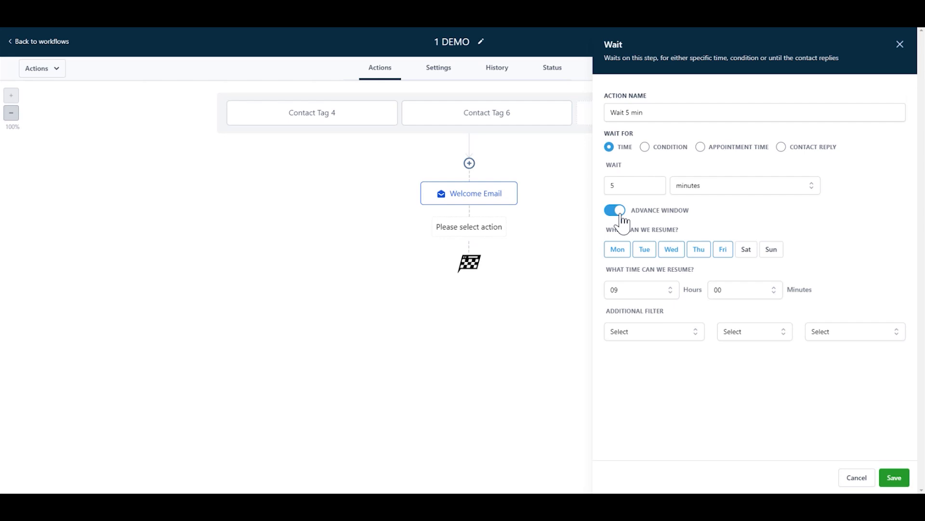
click(674, 294)
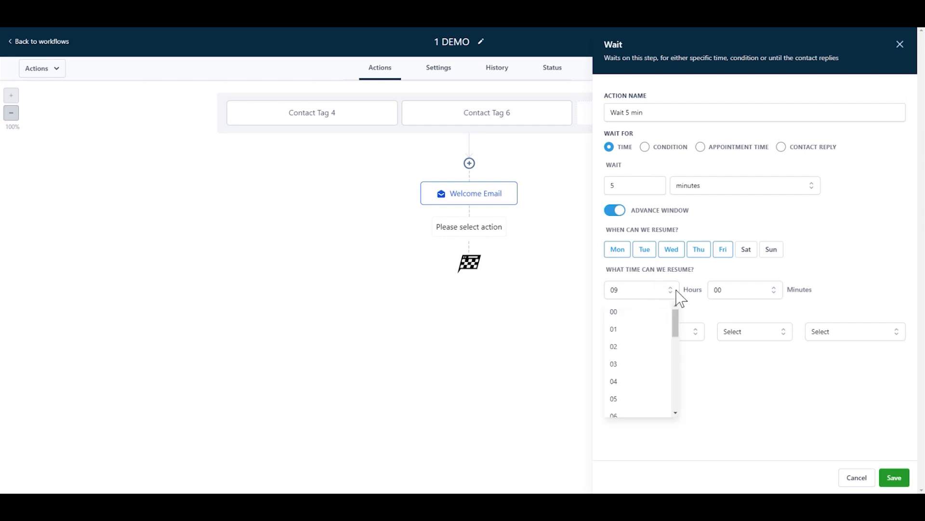
click(676, 291)
Set the wait's additional filter to Current Day of month Is 1
click(698, 340)
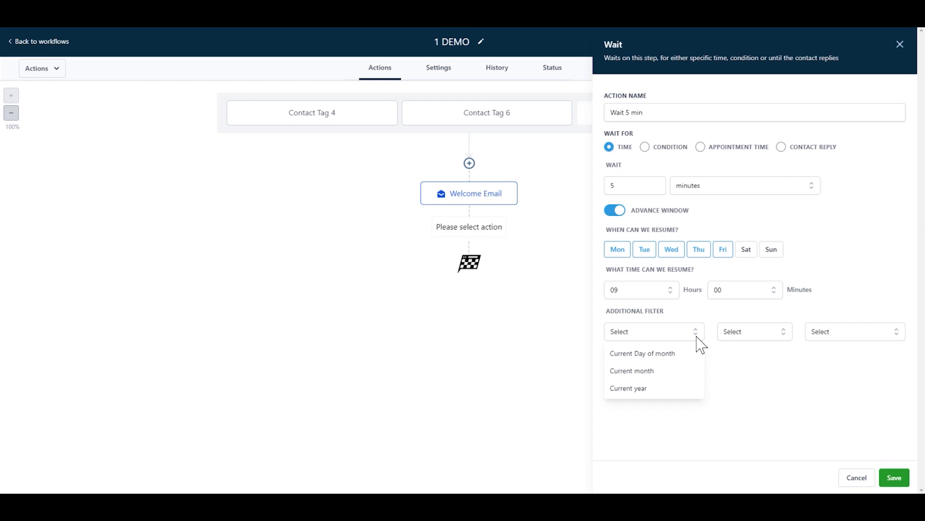
click(671, 355)
click(760, 337)
click(754, 354)
click(844, 335)
click(837, 352)
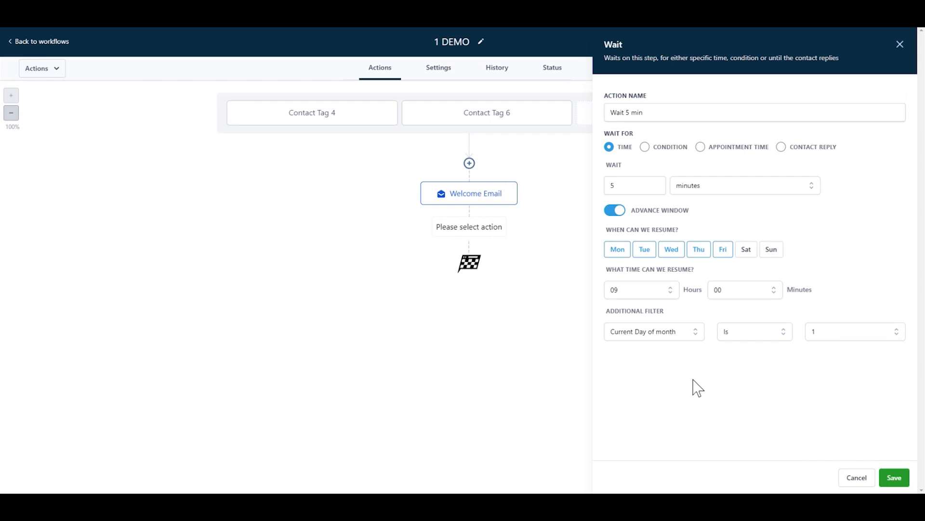
Clear the wait's additional filter by switching its advance window off and back on
click(617, 212)
click(617, 211)
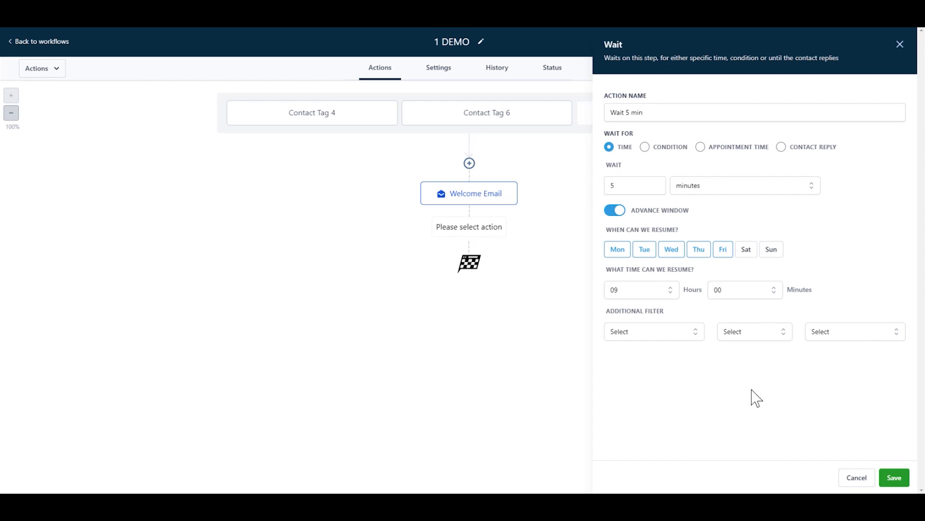
Set the wait to last until 30 minutes before the appointment time
click(700, 147)
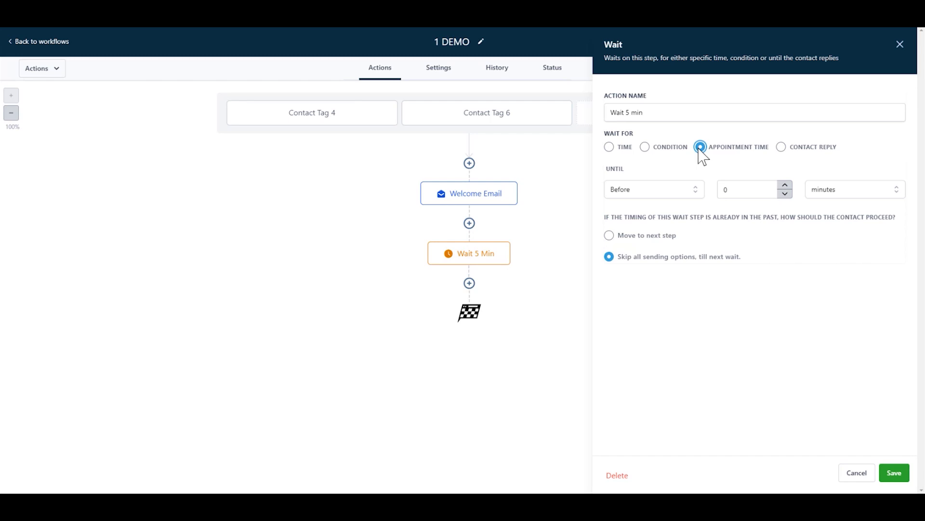
click(766, 192)
text(30)
Make the wait hold for a contact reply with a 5-minute timeout, and save the action
click(796, 239)
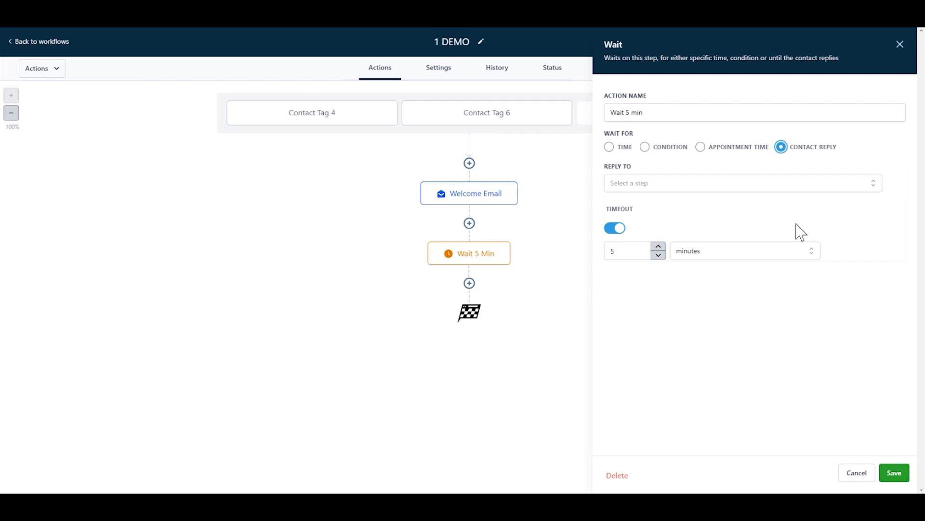
click(895, 473)
click(895, 473)
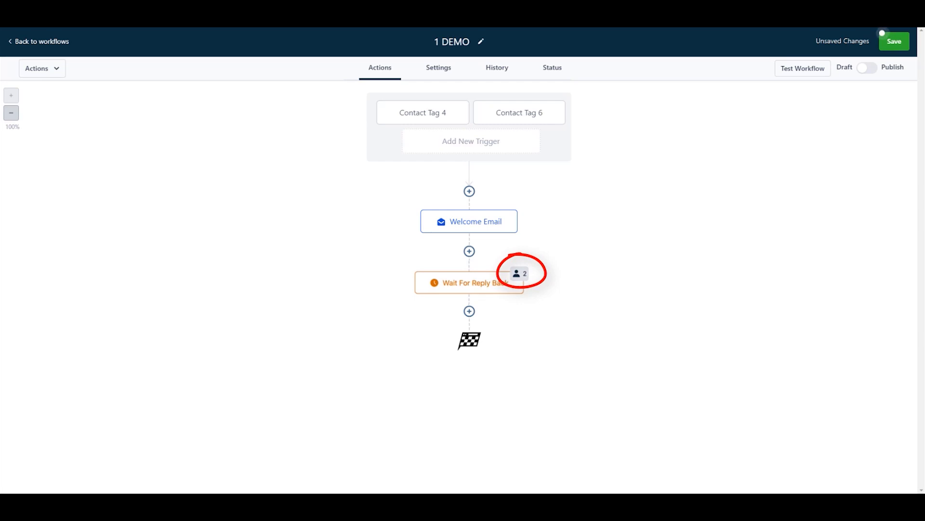
Add a Send SMS action named "Welcome SMS" after the Wait 5 Min action and save it
click(469, 312)
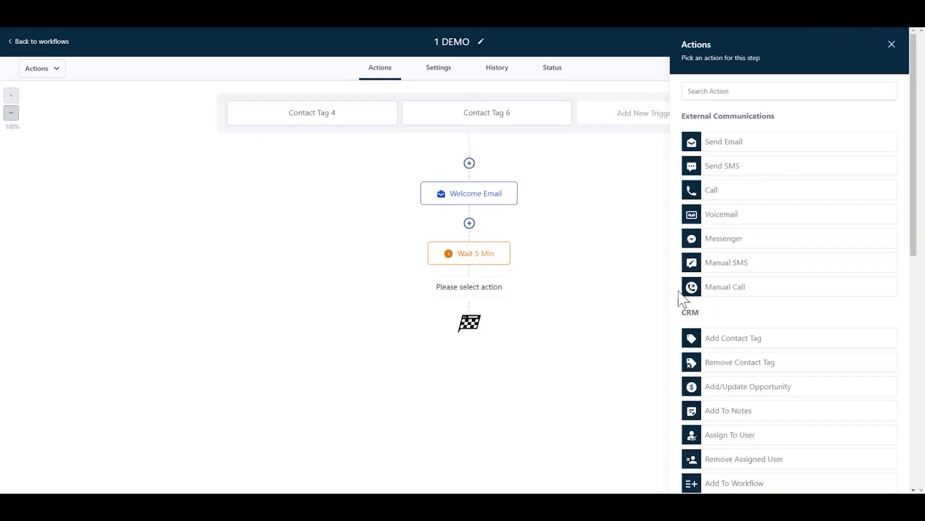
click(779, 168)
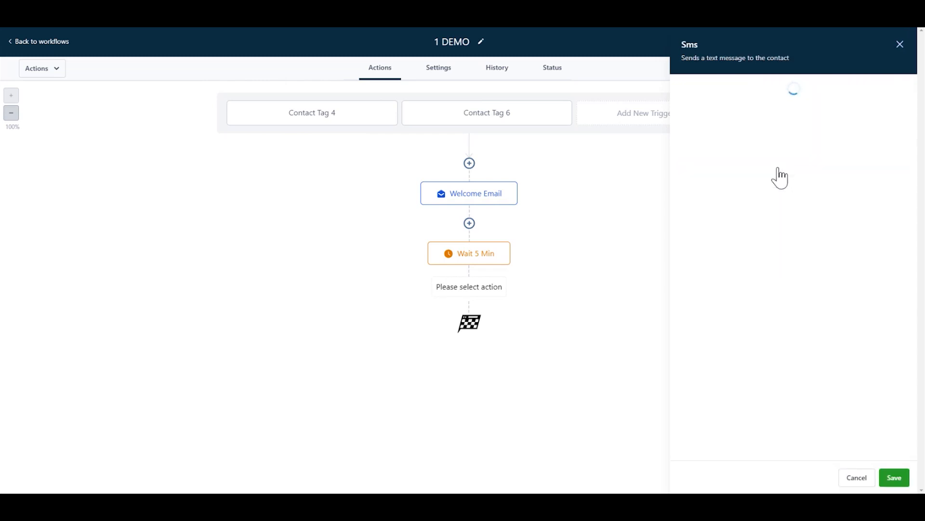
click(895, 478)
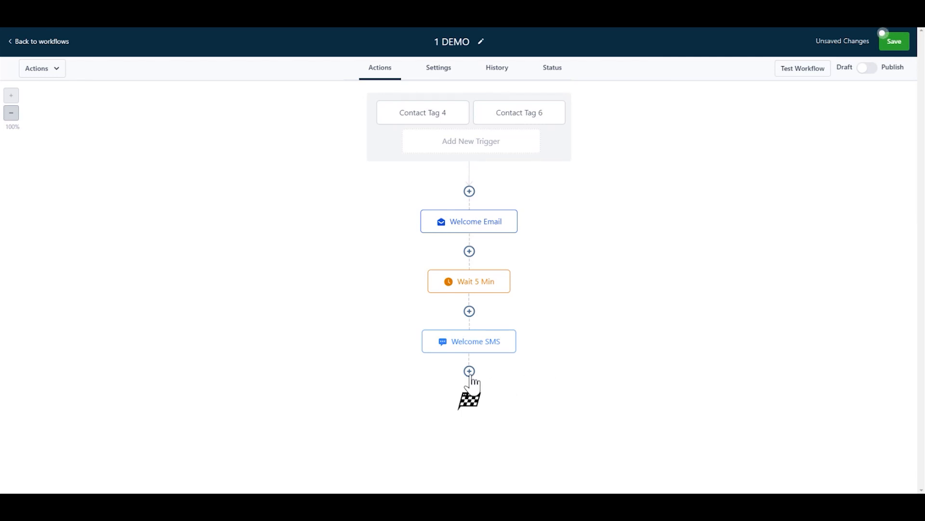
Add a condition after the Welcome SMS action, named "contact tag is 4", with the segment Tags Includes 4
click(470, 372)
scroll(793, 383, down, 10)
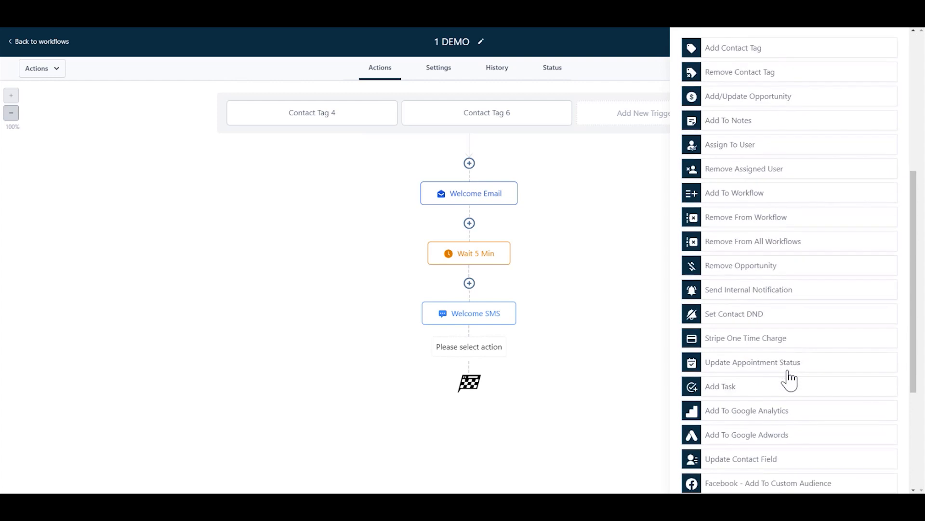
click(733, 439)
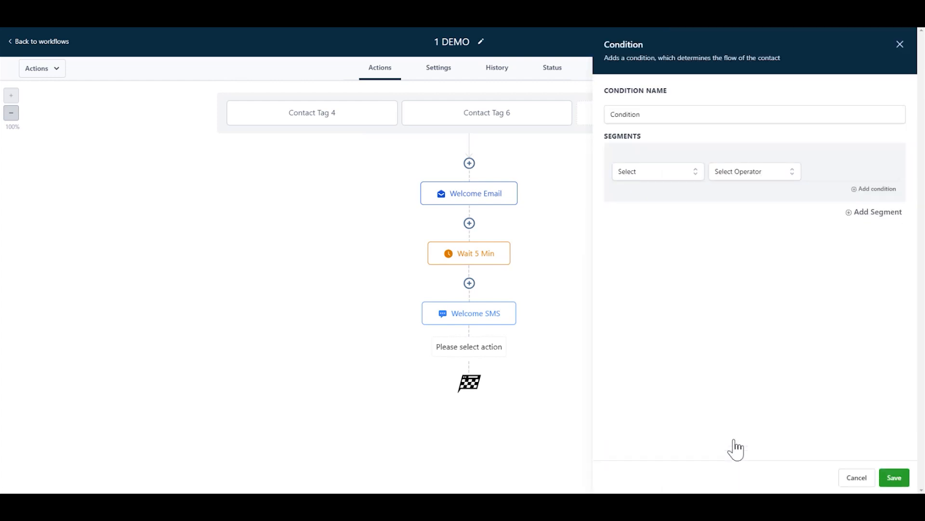
click(649, 114)
double_click(630, 114)
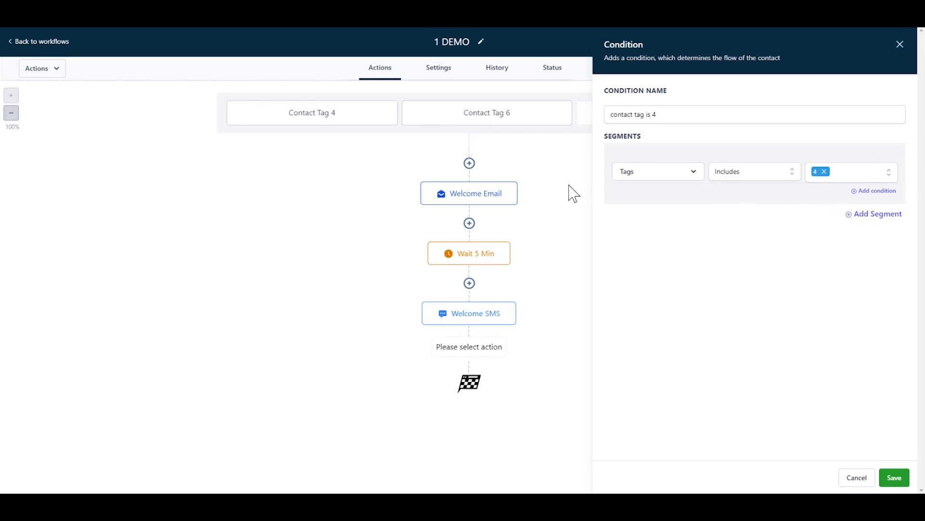
Add a second segment to the condition, try combining the segments with Or, and save the condition
click(880, 221)
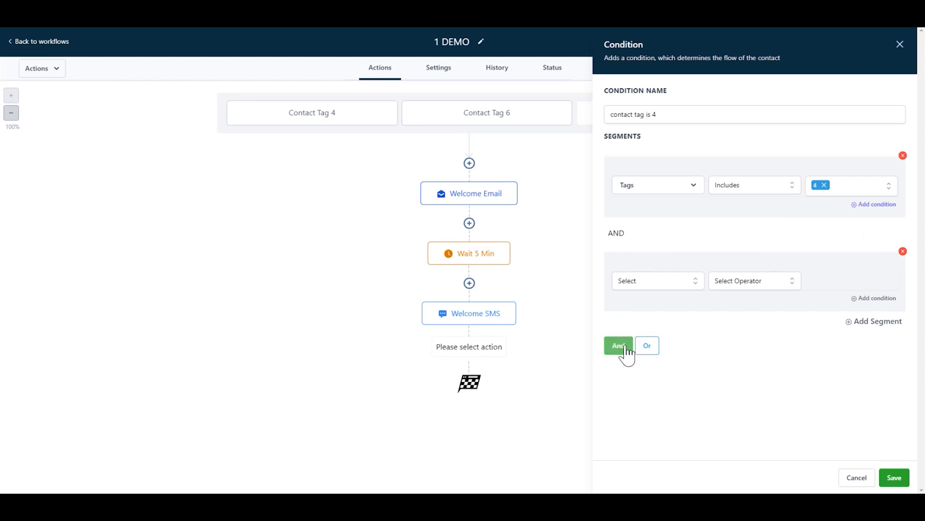
click(649, 350)
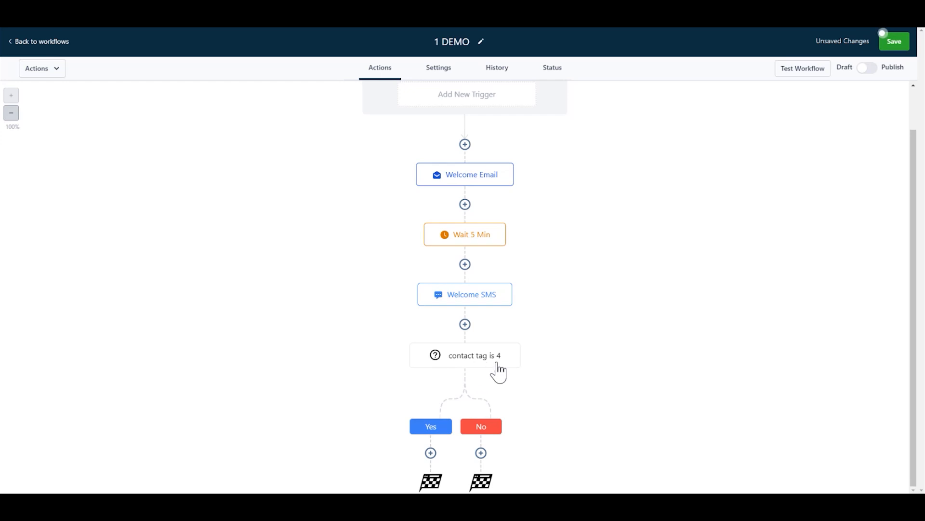
Review the condition's Yes and No branches and save the workflow
scroll(470, 400, up, 1)
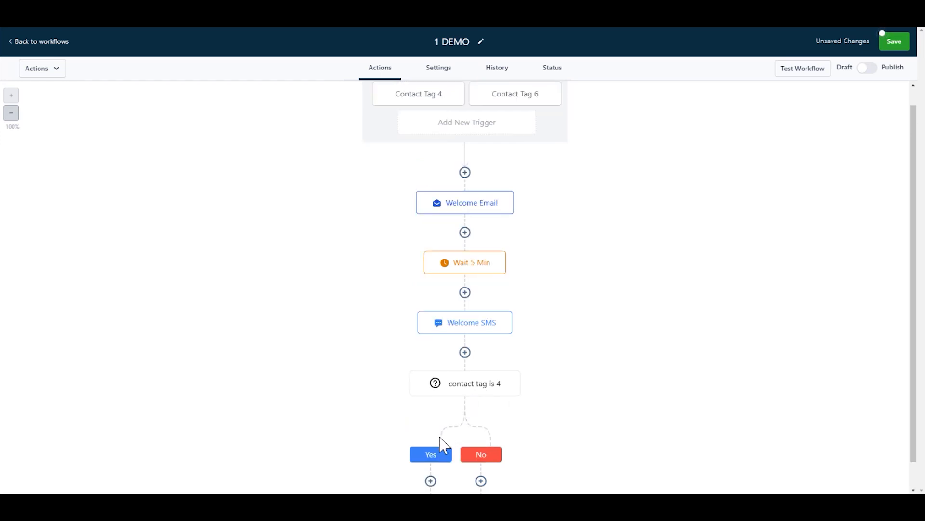
scroll(444, 449, down, 1)
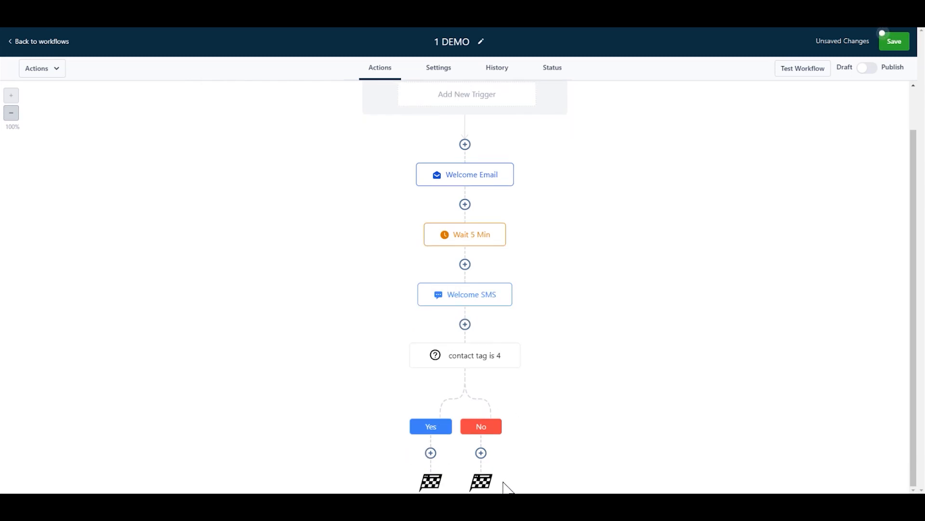
click(902, 43)
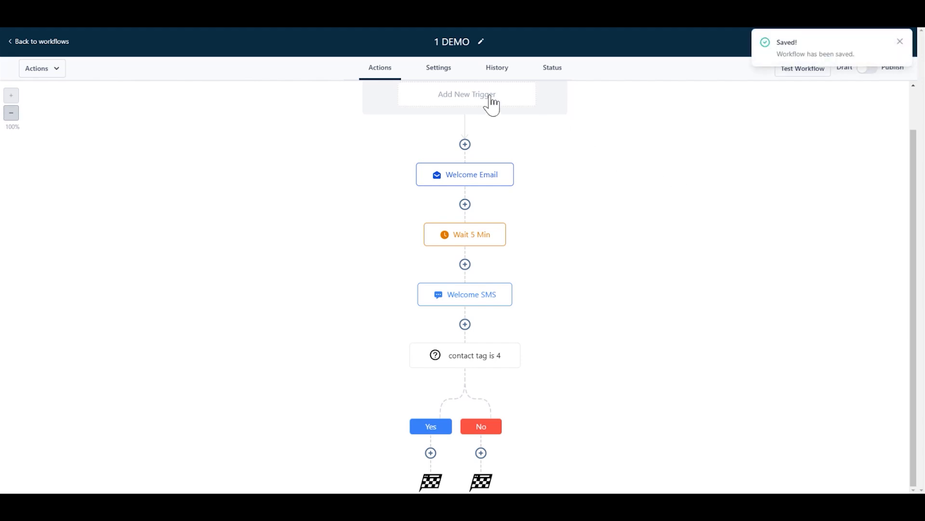
Restrict the workflow's action execution to specific times, using the WHEN condition for Mon to Fri from 08:00 to 17:00
click(445, 70)
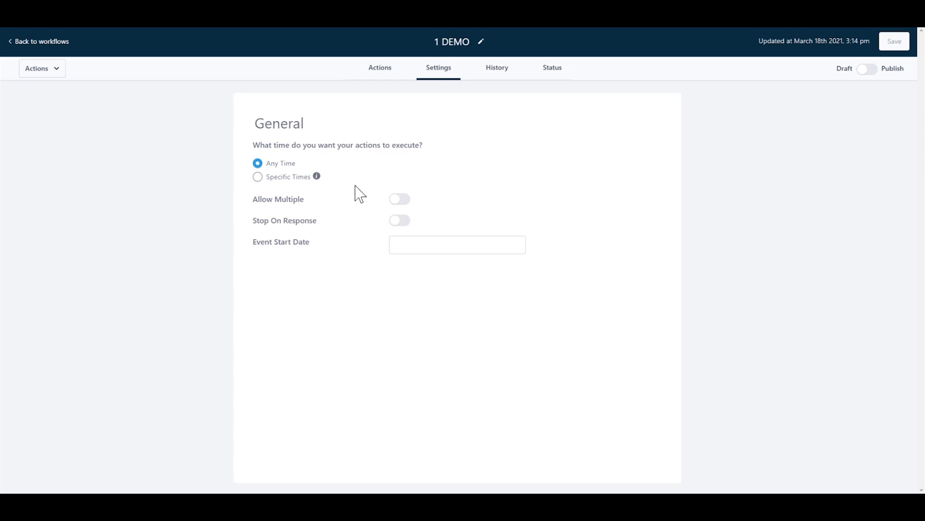
click(258, 177)
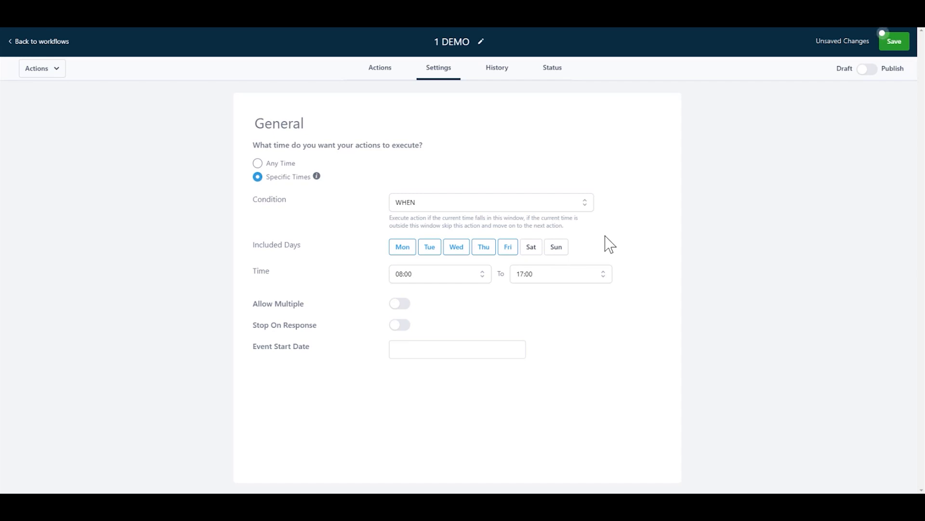
Turn on Allow Multiple and Stop On Response in the workflow settings, and open the event start date
click(402, 305)
click(407, 325)
click(465, 349)
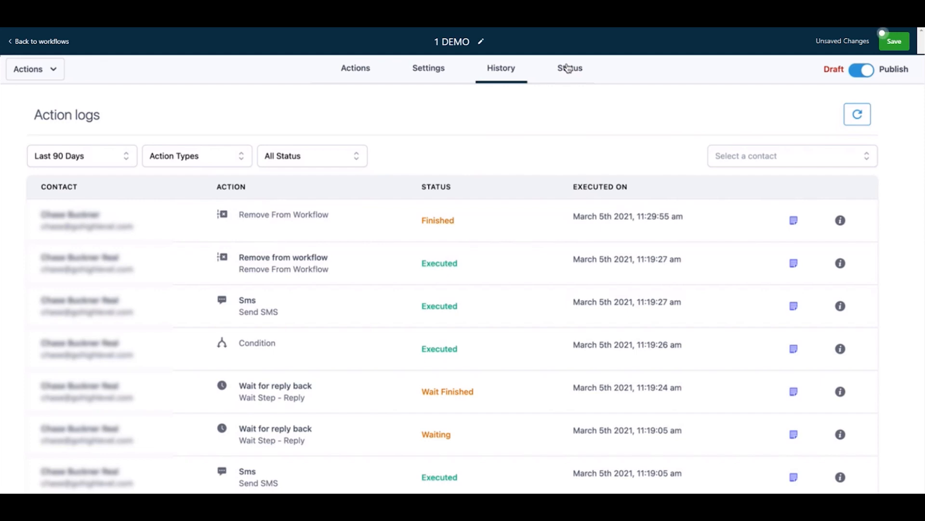
View the current workflow status of the contacts and save the workflow changes
click(568, 68)
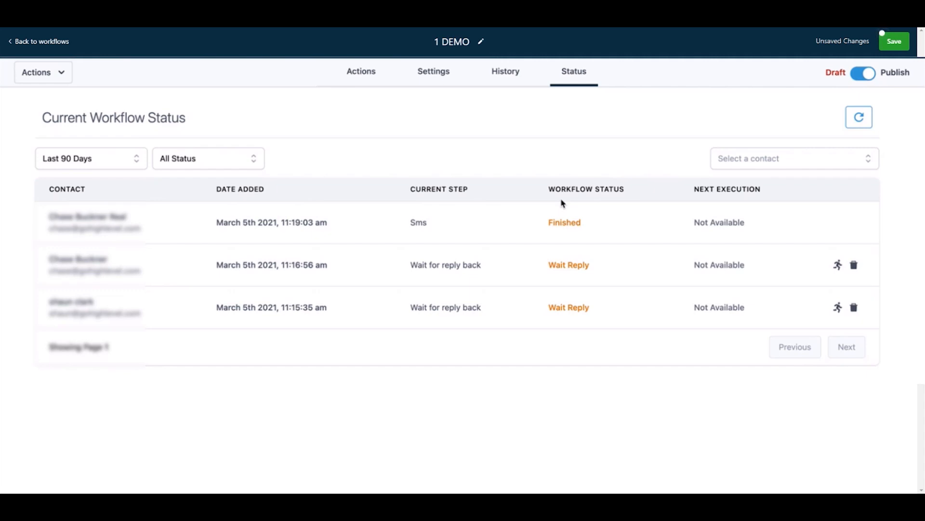
click(897, 45)
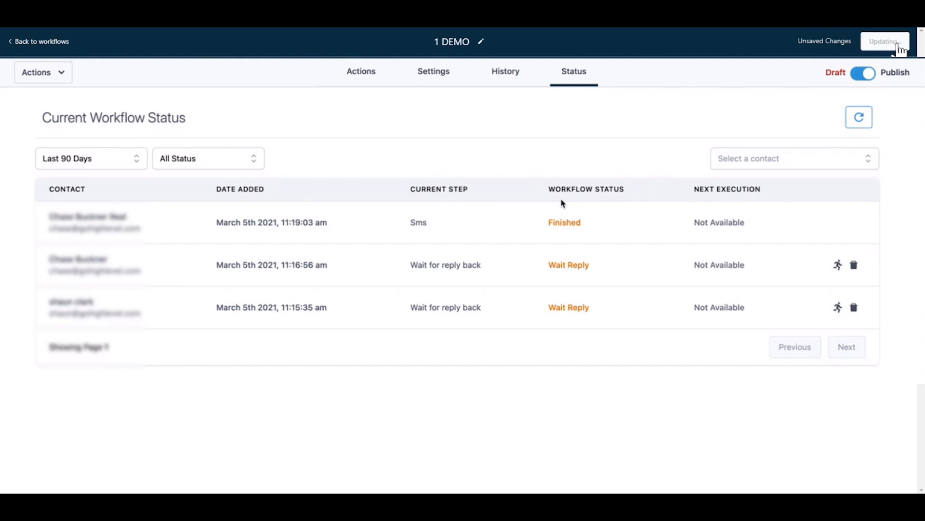